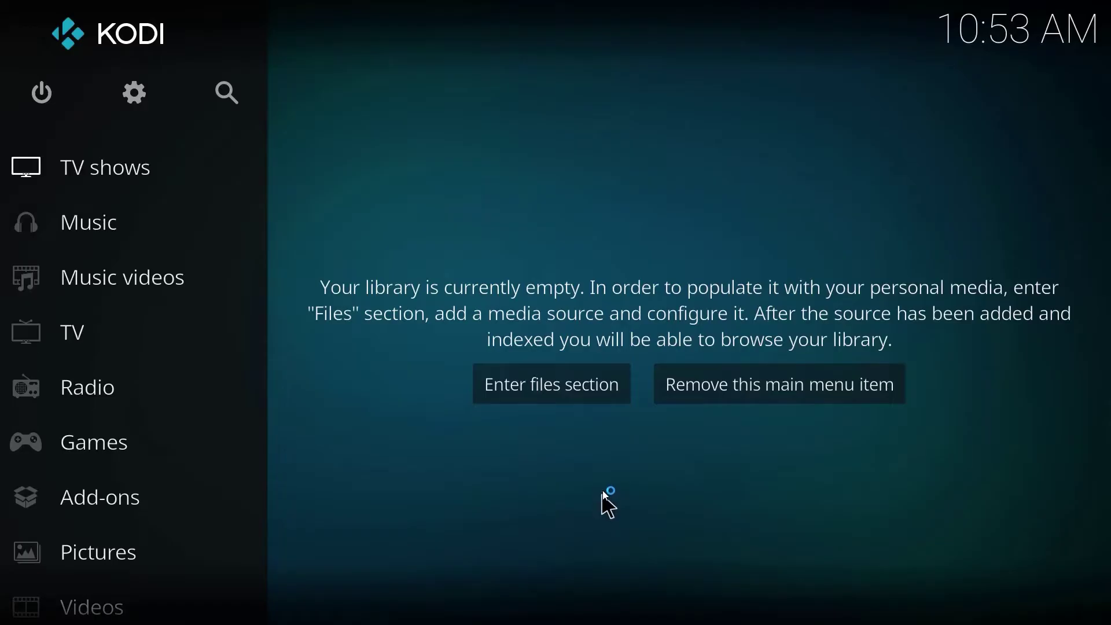
- Exit Kodi and restart the Windows computer
{"action": "left_click", "coordinate": [41, 75]}
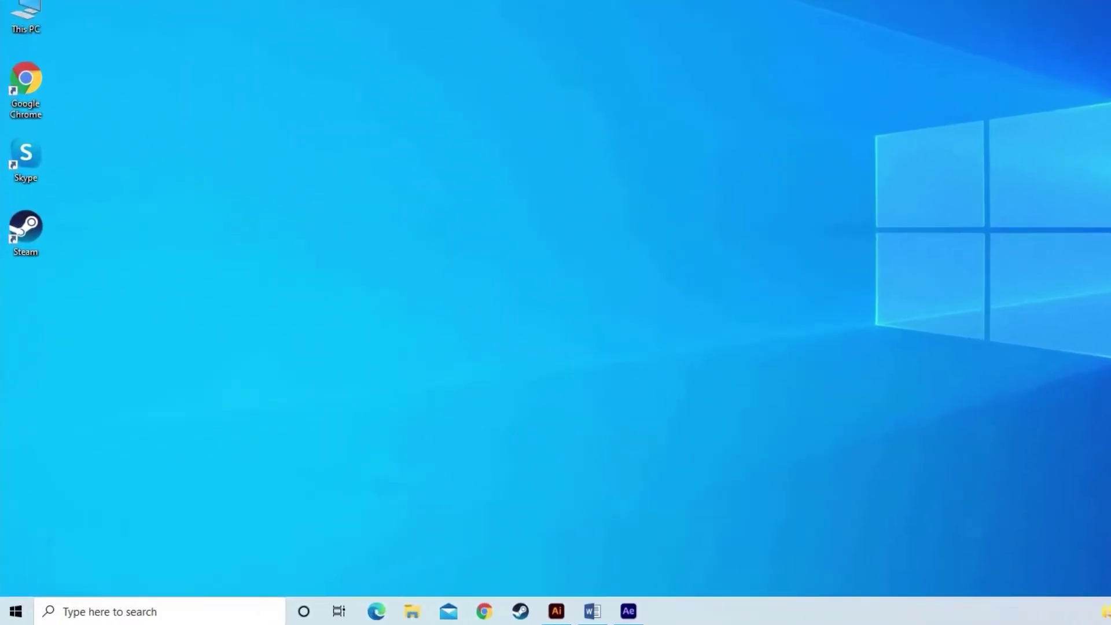
{"action": "key", "text": "super+s"}
{"action": "key", "text": "super"}
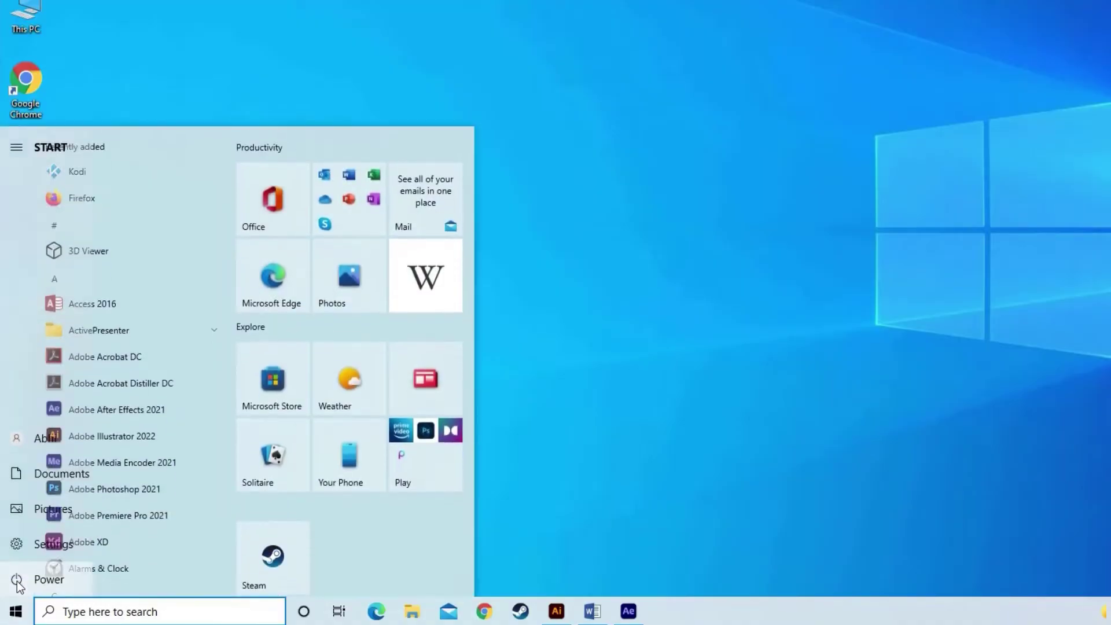
{"action": "left_click", "coordinate": [17, 581]}
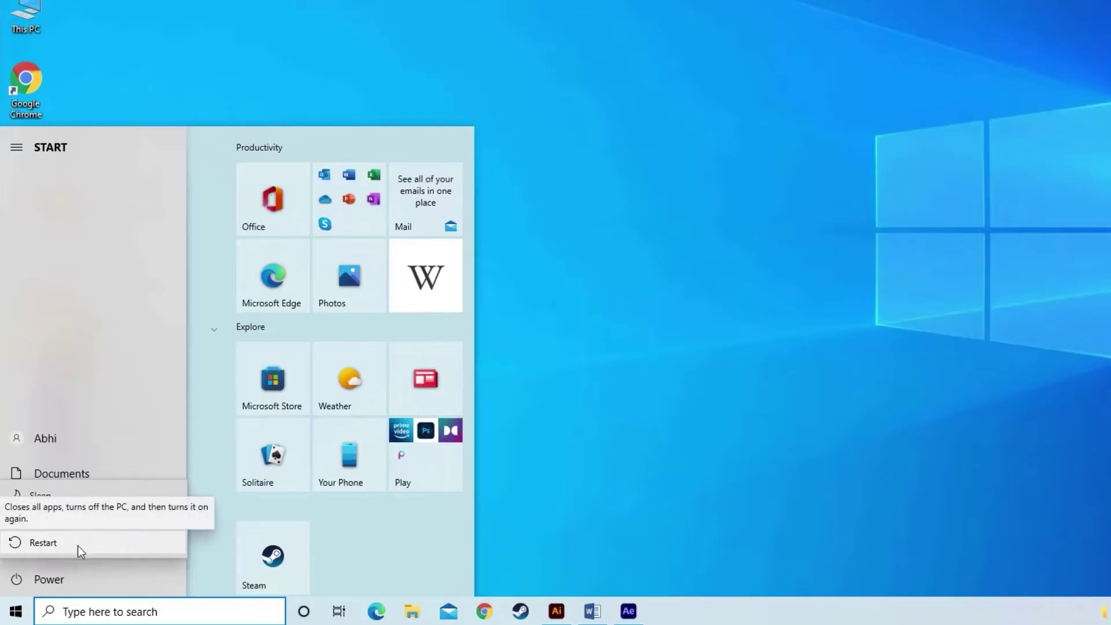
{"action": "left_click", "coordinate": [32, 542]}
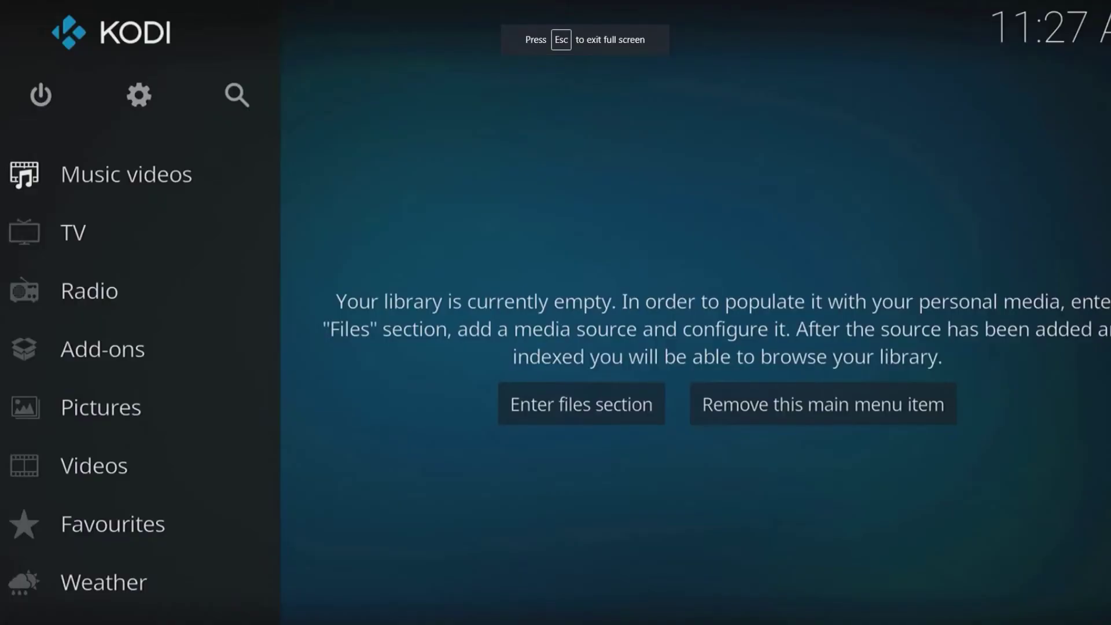
- Clear the providers and the cache through the tools of Kodi's Exodus video add-on, confirming both
{"action": "mouse_move", "coordinate": [193, 349]}
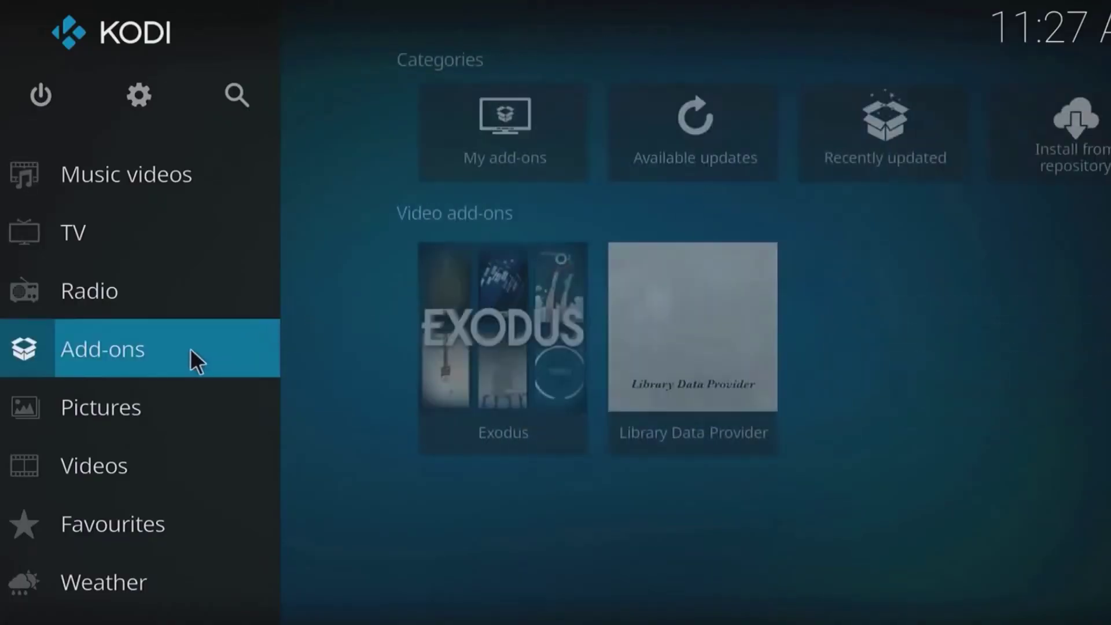
{"action": "left_click", "coordinate": [438, 350]}
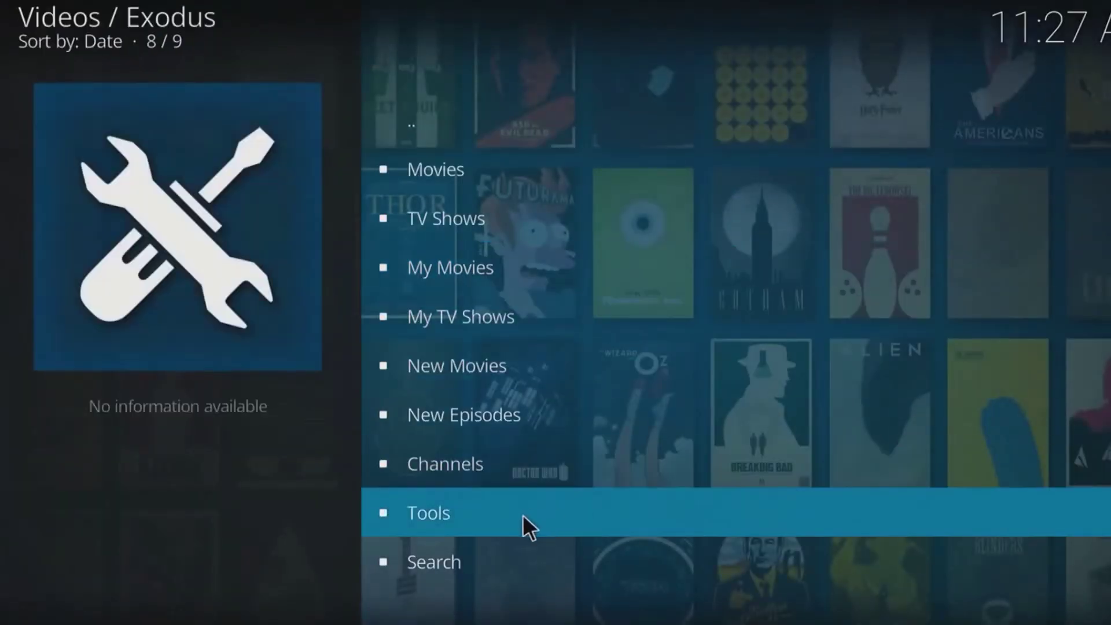
{"action": "left_click", "coordinate": [522, 515]}
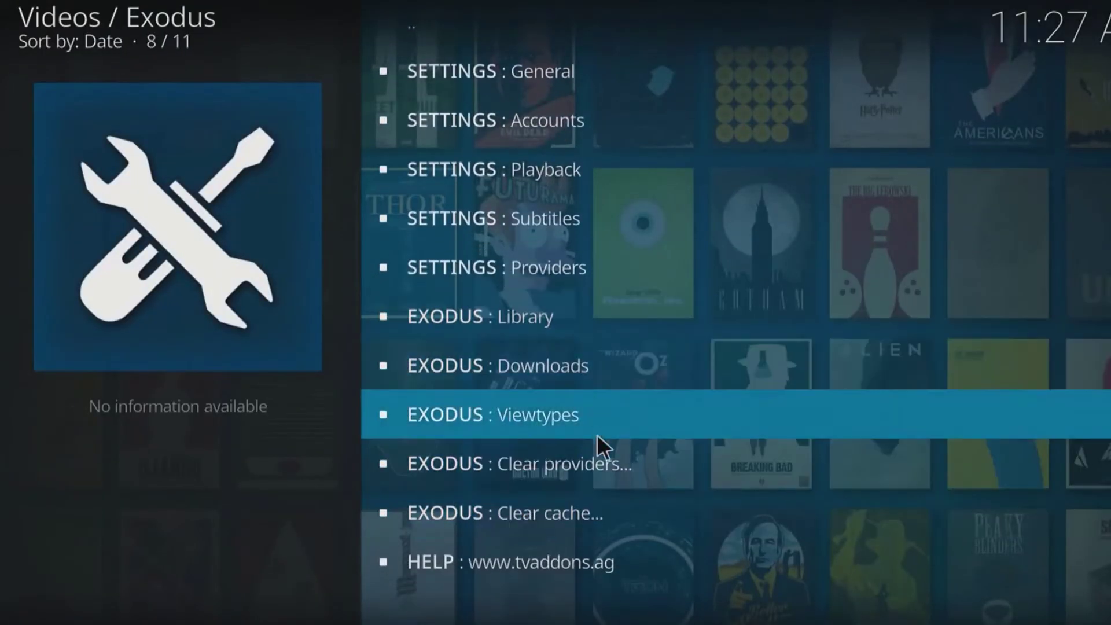
{"action": "left_click", "coordinate": [667, 463]}
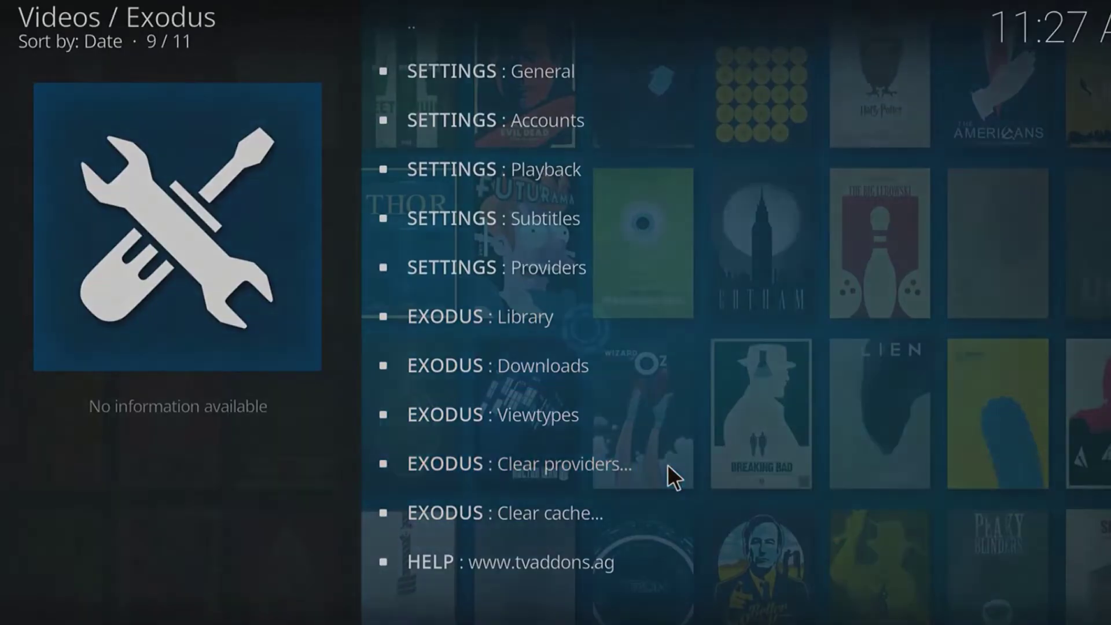
{"action": "left_click", "coordinate": [566, 414]}
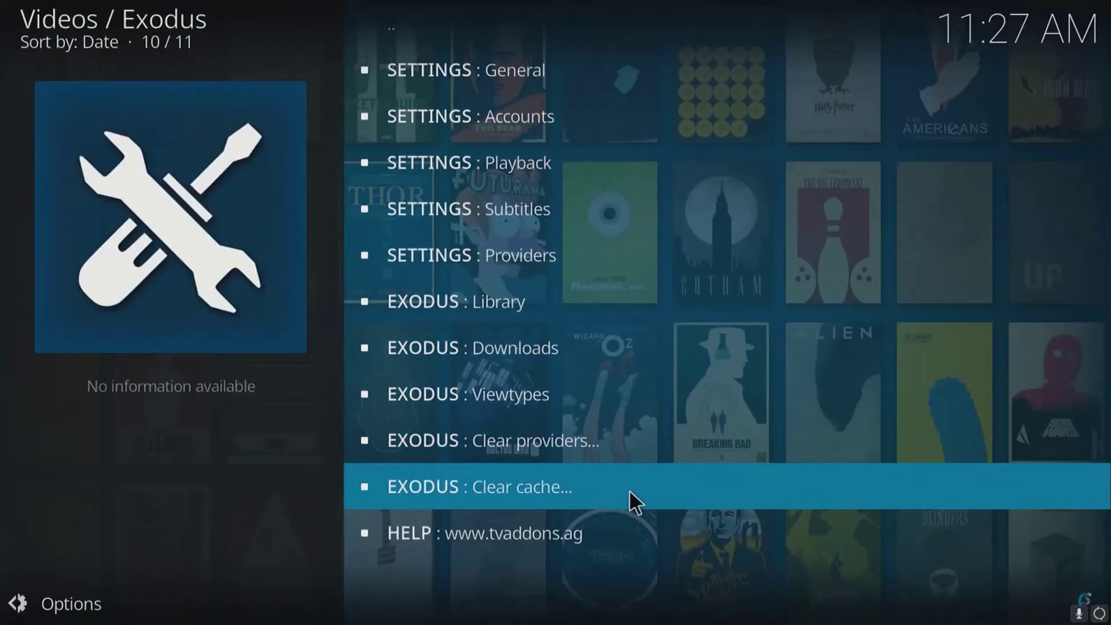
{"action": "left_click", "coordinate": [630, 490]}
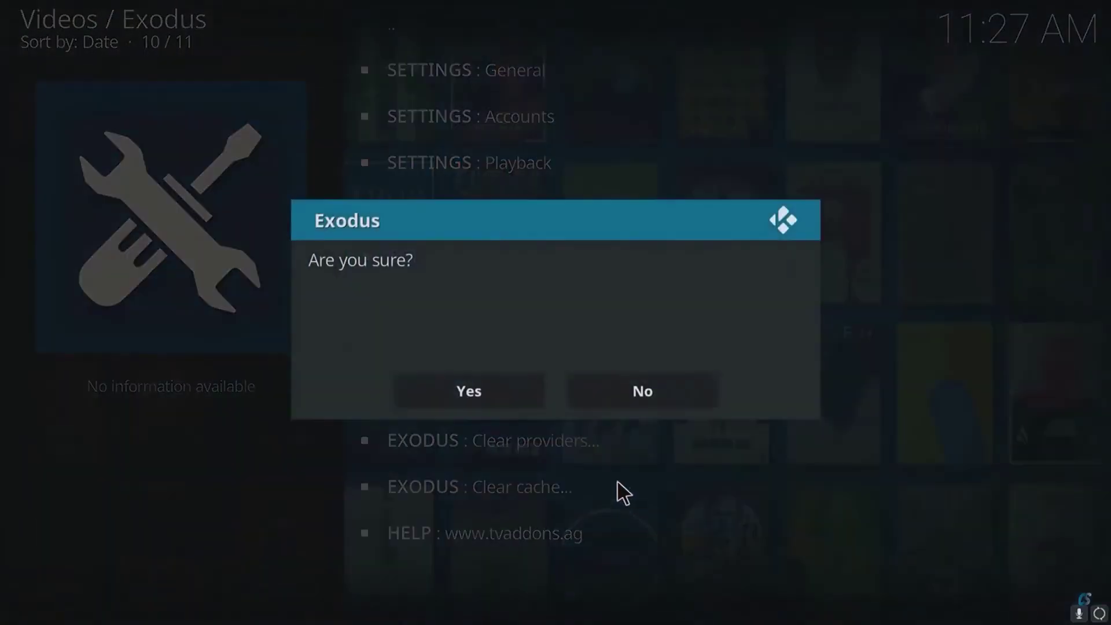
{"action": "left_click", "coordinate": [519, 400]}
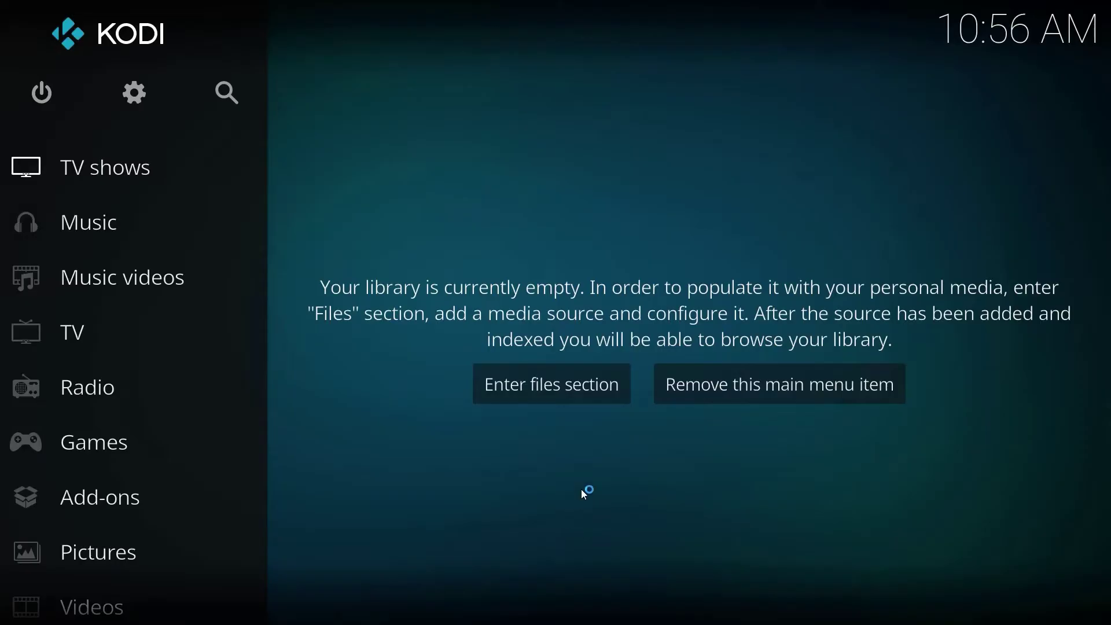
- Look up the installed version in Kodi's system information
{"action": "left_click", "coordinate": [132, 99]}
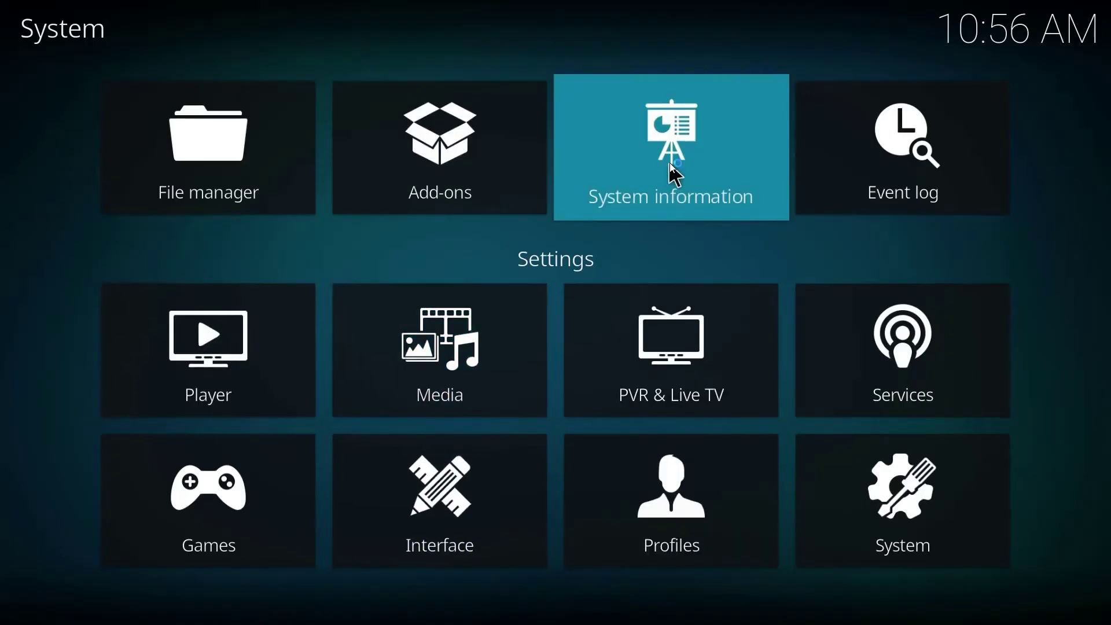
{"action": "left_click", "coordinate": [669, 164]}
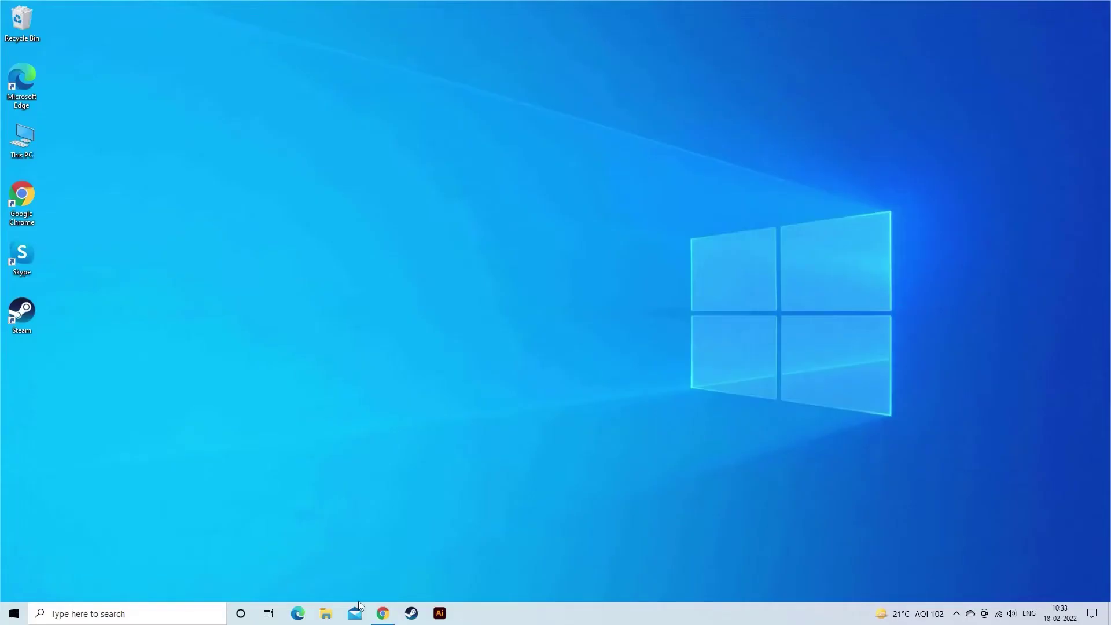
- Switch to Google Chrome and go to the official Kodi website, kodi.tv
{"action": "left_click", "coordinate": [383, 612]}
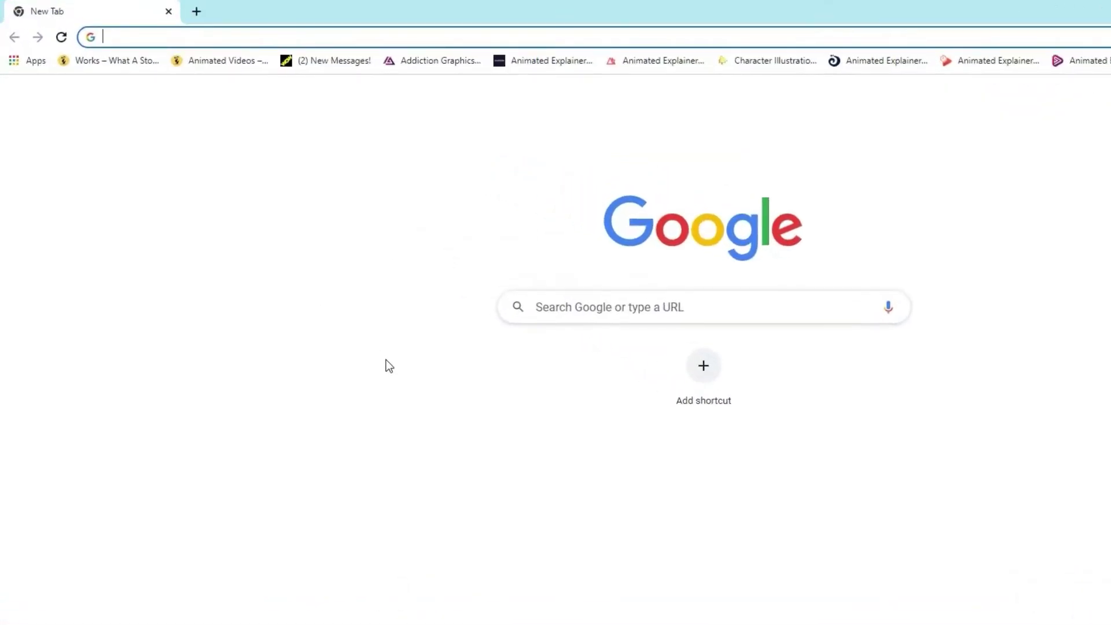
{"action": "type", "text": "kodi"}
{"action": "key", "text": "Return"}
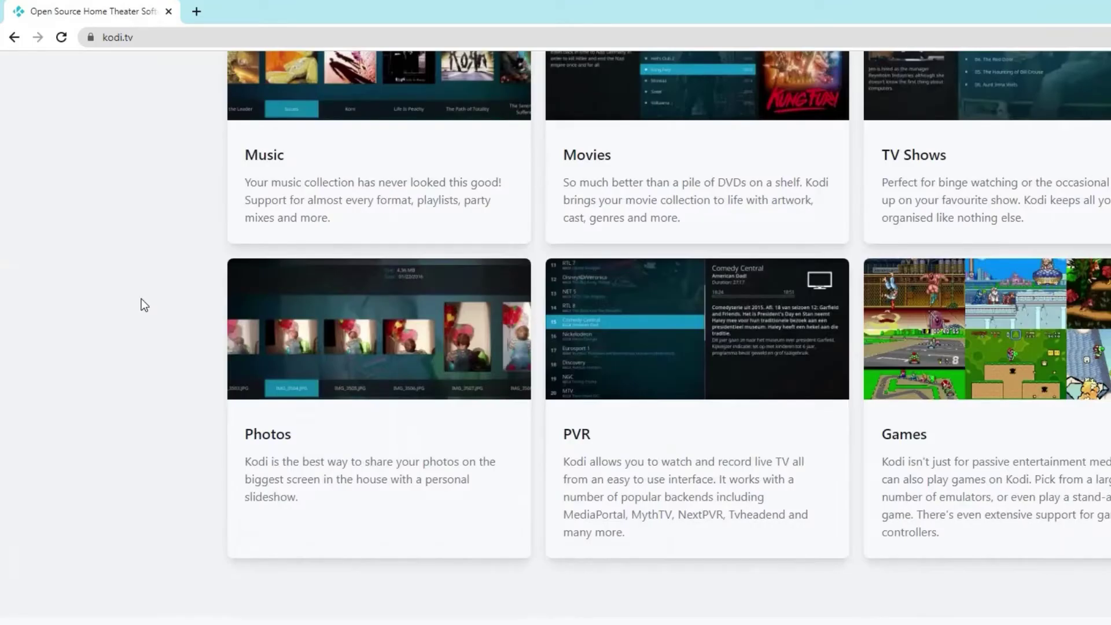
{"action": "scroll", "coordinate": [127, 266], "scroll_direction": "up", "scroll_amount": 5}
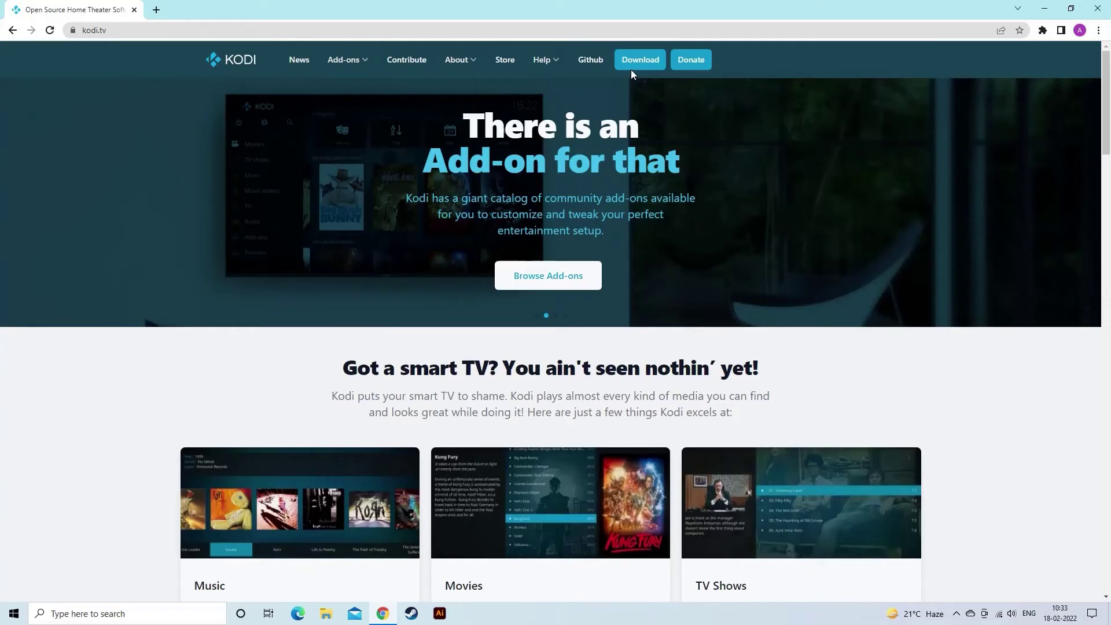
- Download the recommended 64-bit Windows installer of Kodi v19.3 (Matrix)
{"action": "left_click", "coordinate": [632, 70]}
{"action": "scroll", "coordinate": [441, 356], "scroll_direction": "down", "scroll_amount": 3}
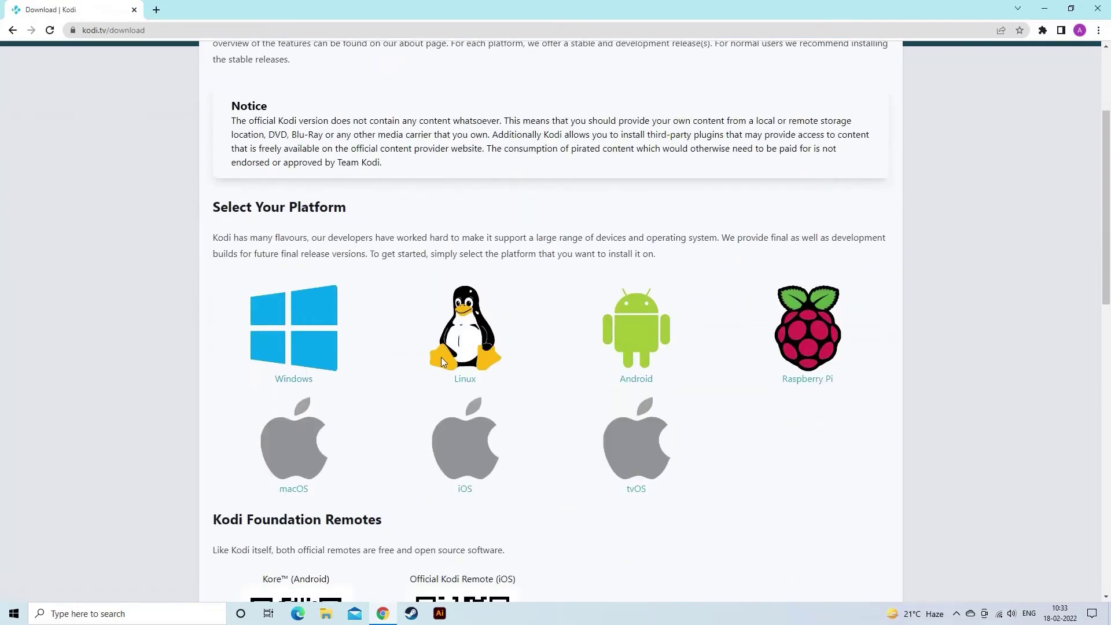
{"action": "left_click", "coordinate": [309, 340]}
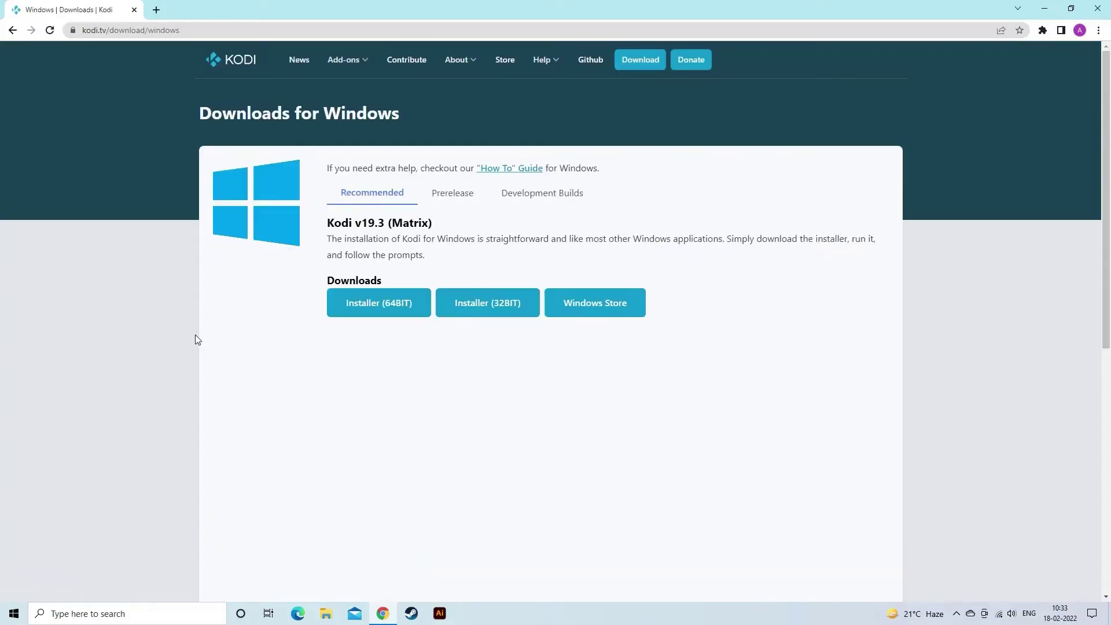
{"action": "left_click", "coordinate": [374, 312]}
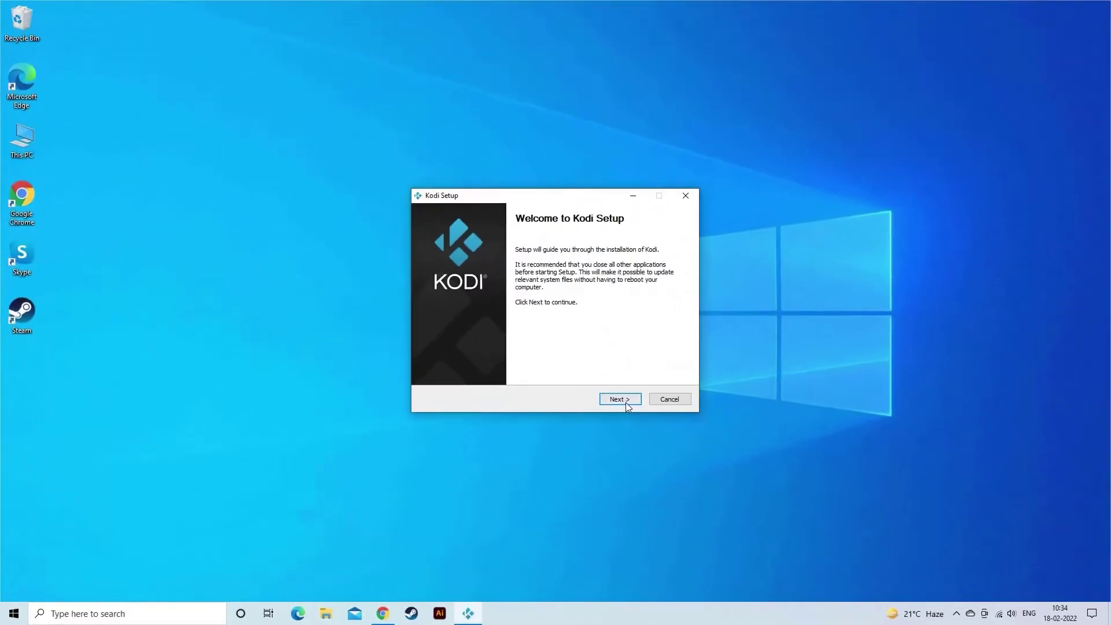
- Install Kodi, accepting the license agreement and keeping the default Start menu folder Kodi
{"action": "left_click", "coordinate": [626, 401]}
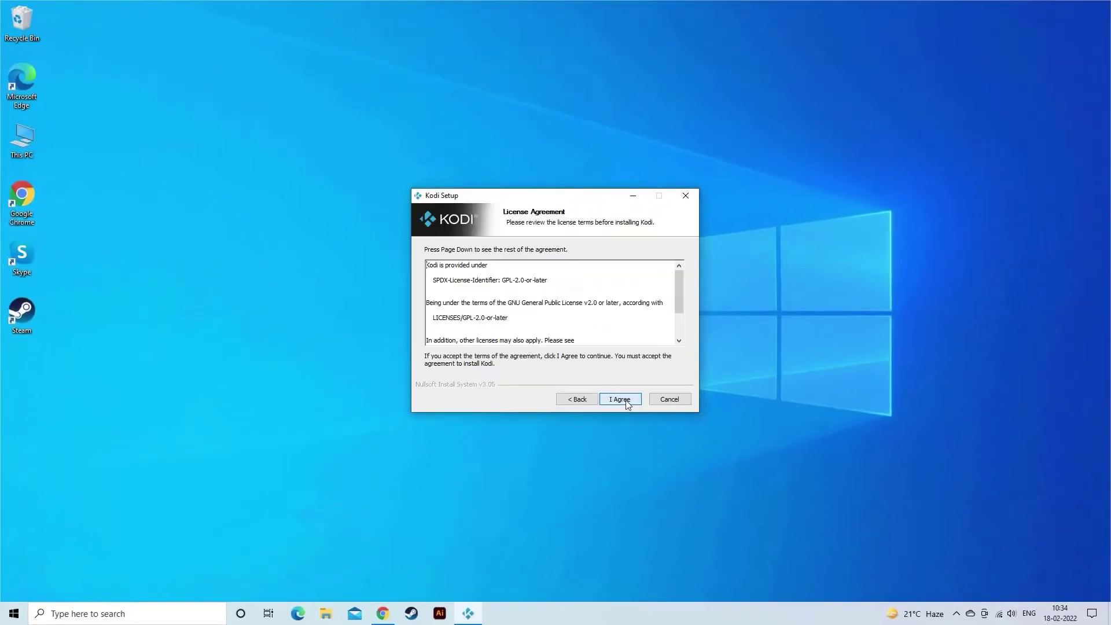
{"action": "left_click", "coordinate": [625, 400]}
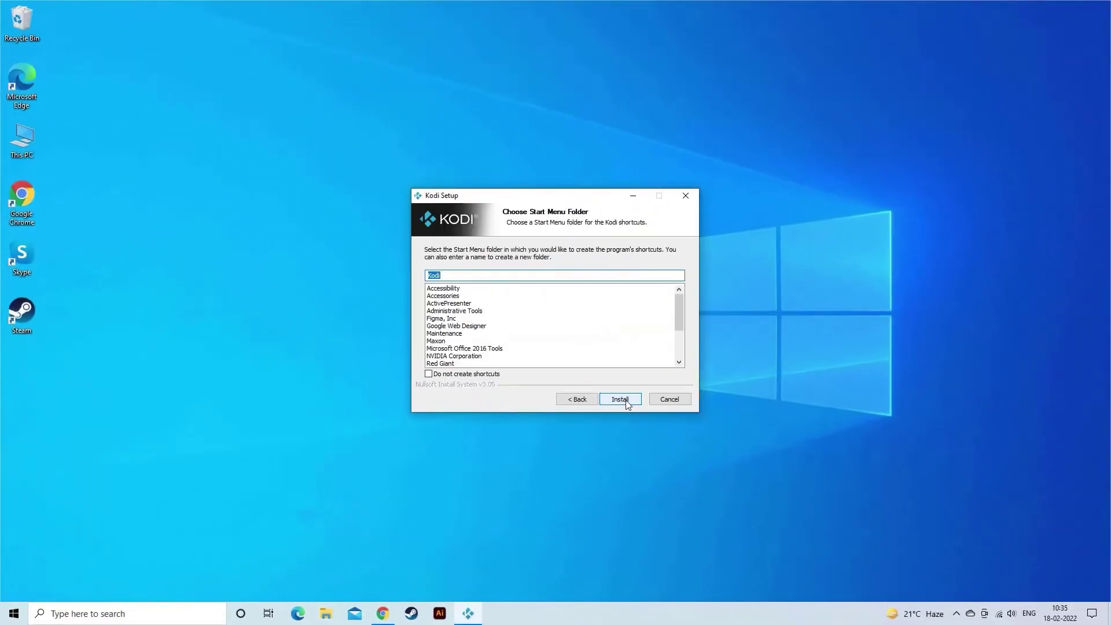
{"action": "left_click", "coordinate": [626, 400]}
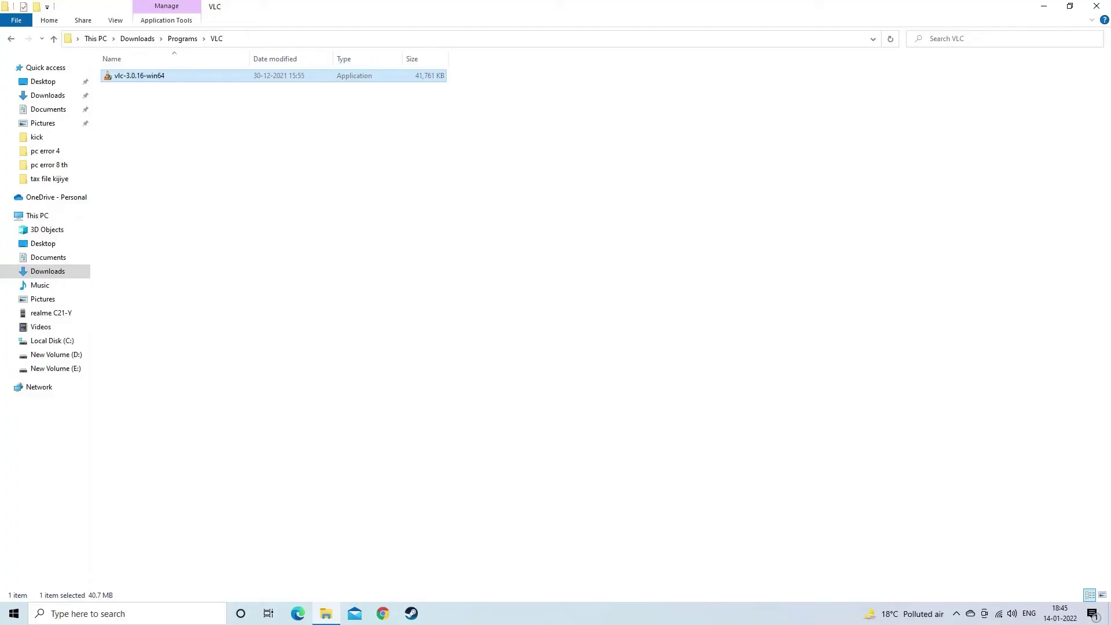
- Install VLC media player from vlc-3.0.16-win64 into its default destination folder
{"action": "double_click", "coordinate": [209, 74]}
{"action": "left_click", "coordinate": [560, 341]}
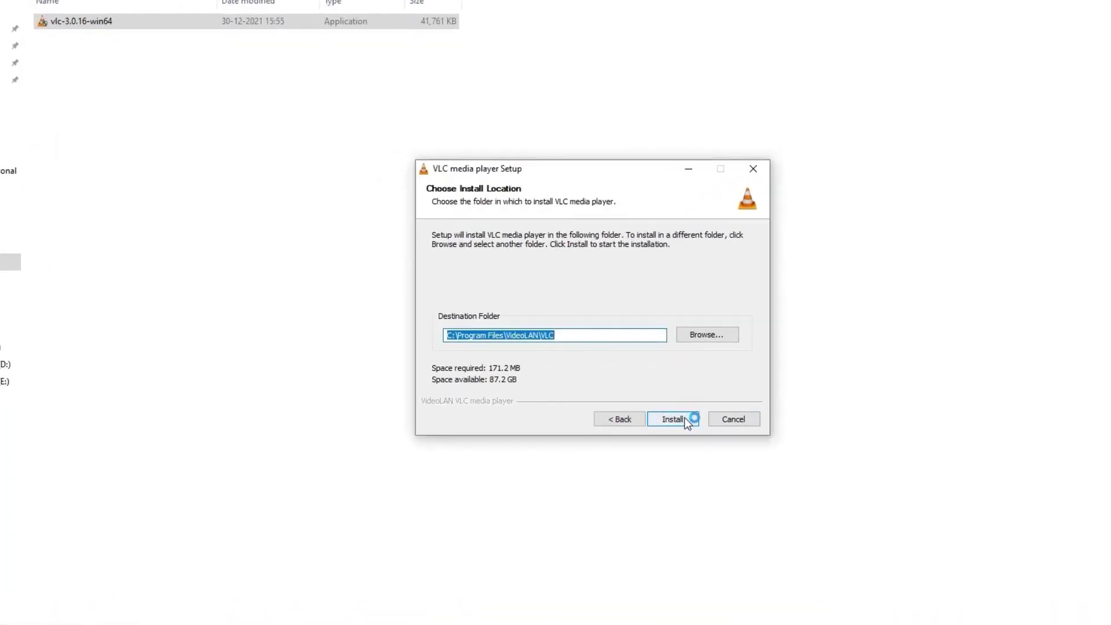
{"action": "left_click", "coordinate": [685, 417]}
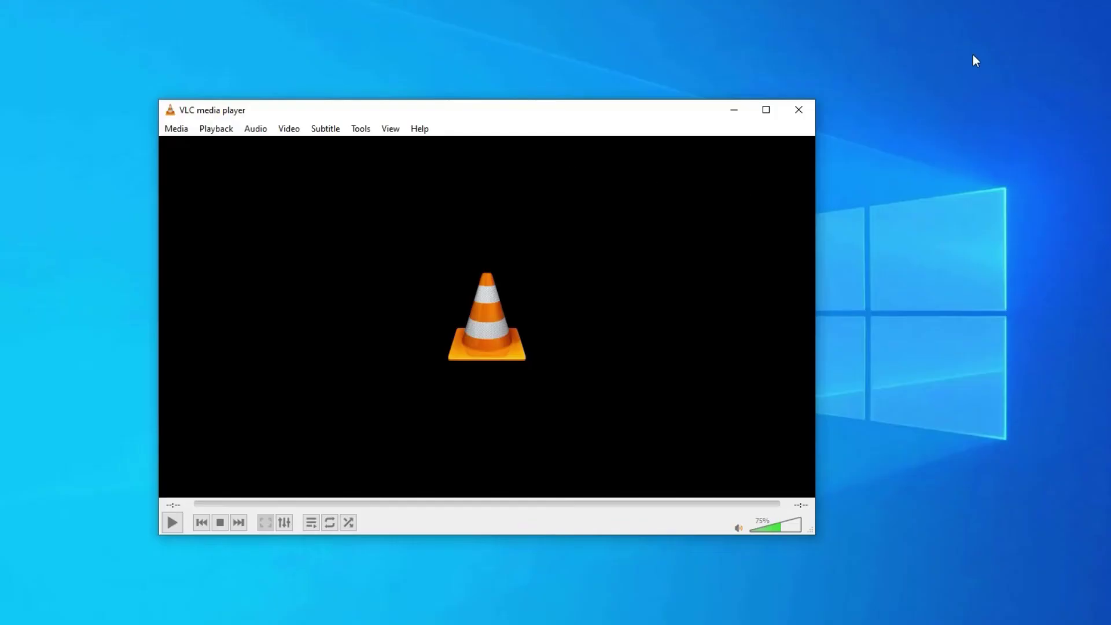
- Play the video file c from the video folder on New Volume (D:) in VLC media player
{"action": "left_click", "coordinate": [177, 132]}
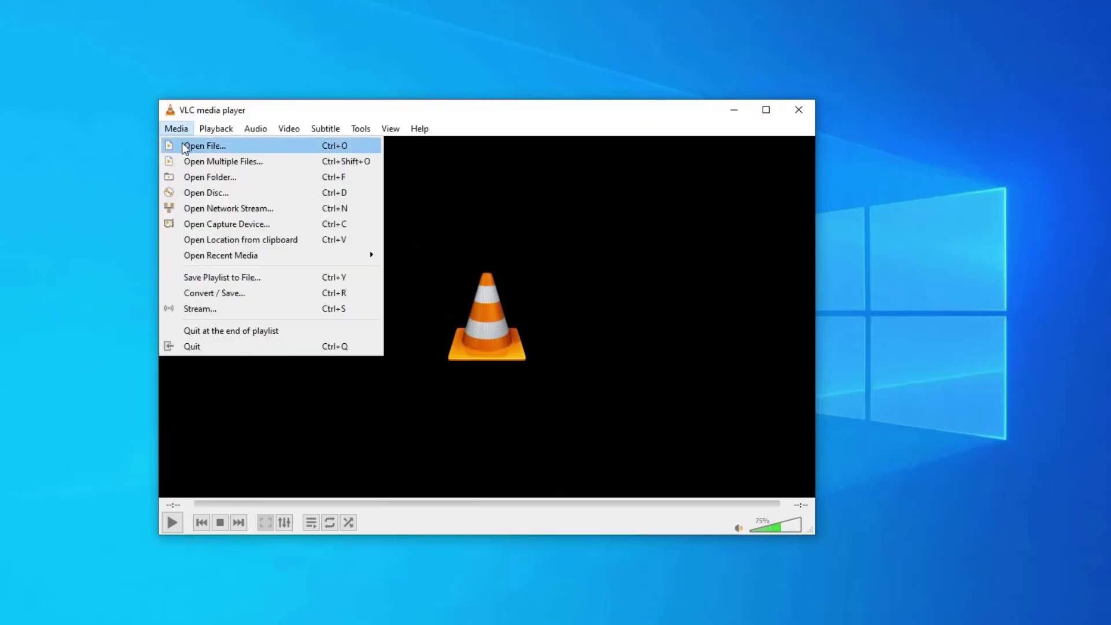
{"action": "left_click", "coordinate": [203, 146]}
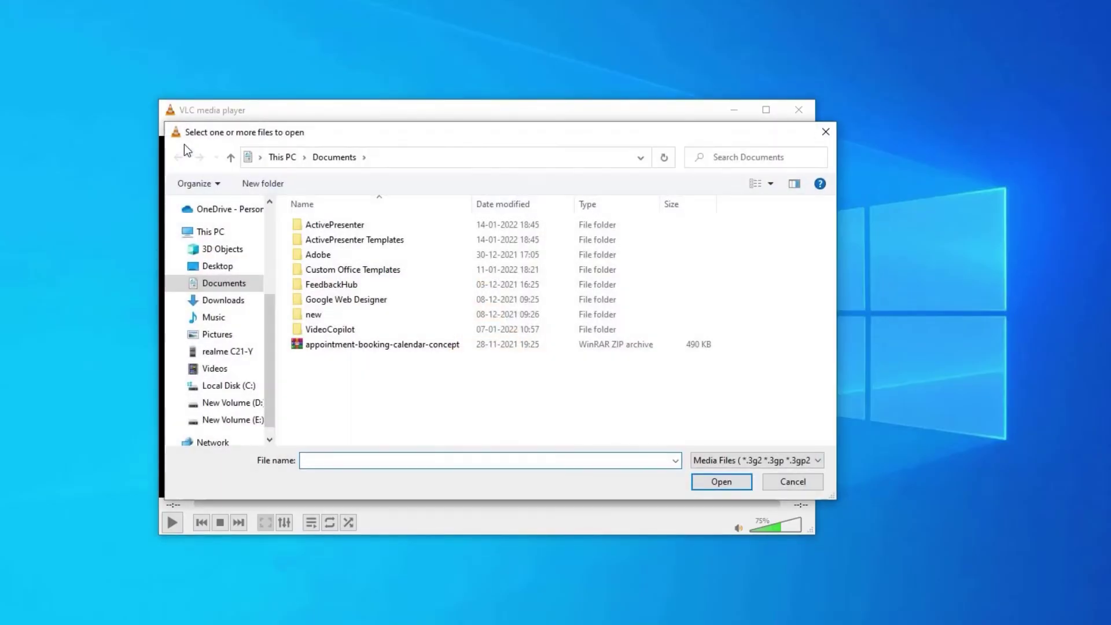
{"action": "left_click", "coordinate": [226, 402]}
{"action": "double_click", "coordinate": [316, 239]}
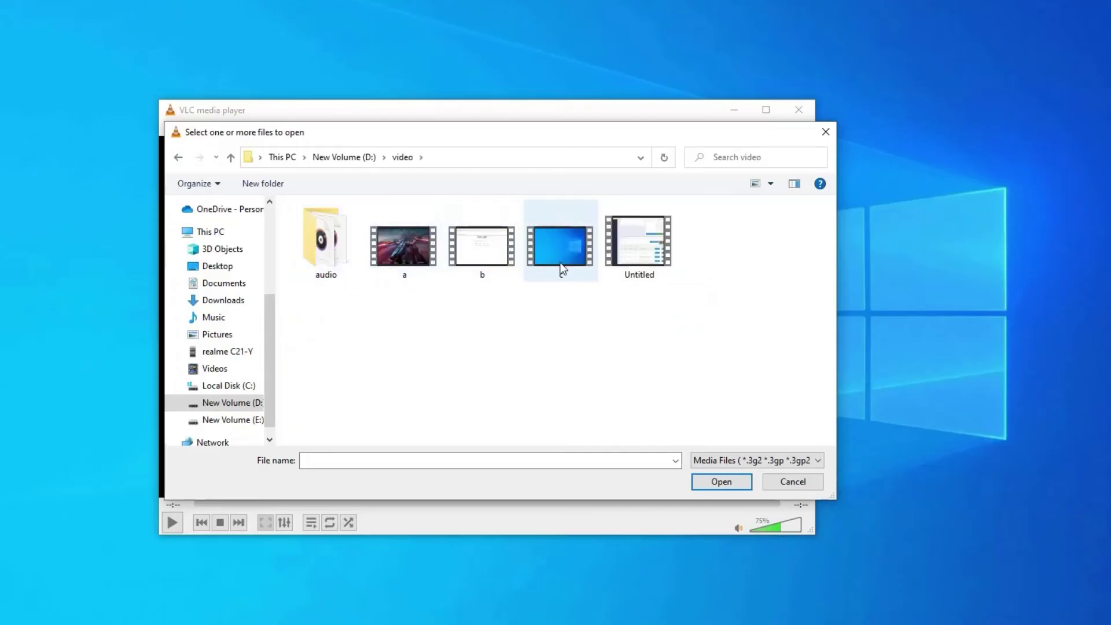
{"action": "double_click", "coordinate": [561, 266]}
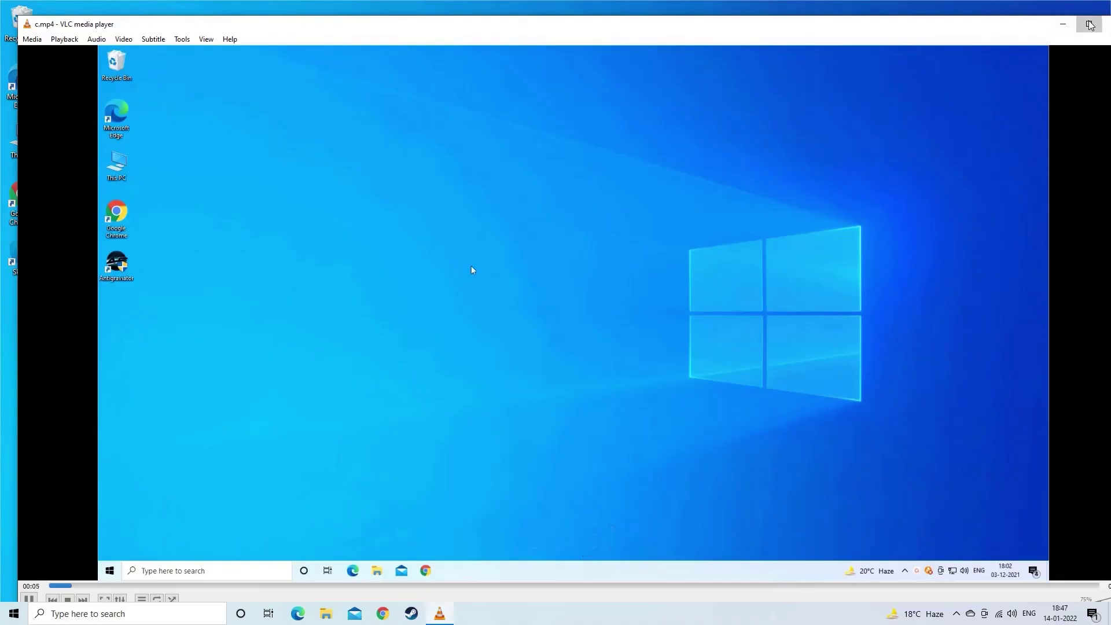
{"action": "left_click", "coordinate": [1088, 23]}
{"action": "left_click", "coordinate": [1069, 6]}
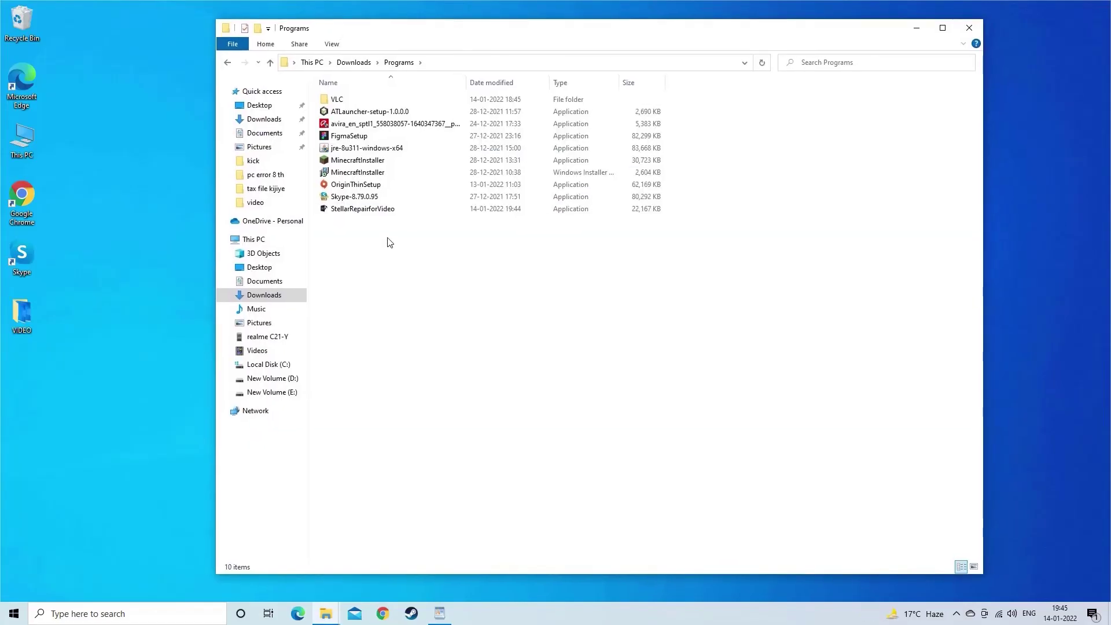
- Install Stellar Repair for Video from the Programs download folder, accepting the agreement and keeping the default locations
{"action": "double_click", "coordinate": [371, 209]}
{"action": "left_click", "coordinate": [566, 332]}
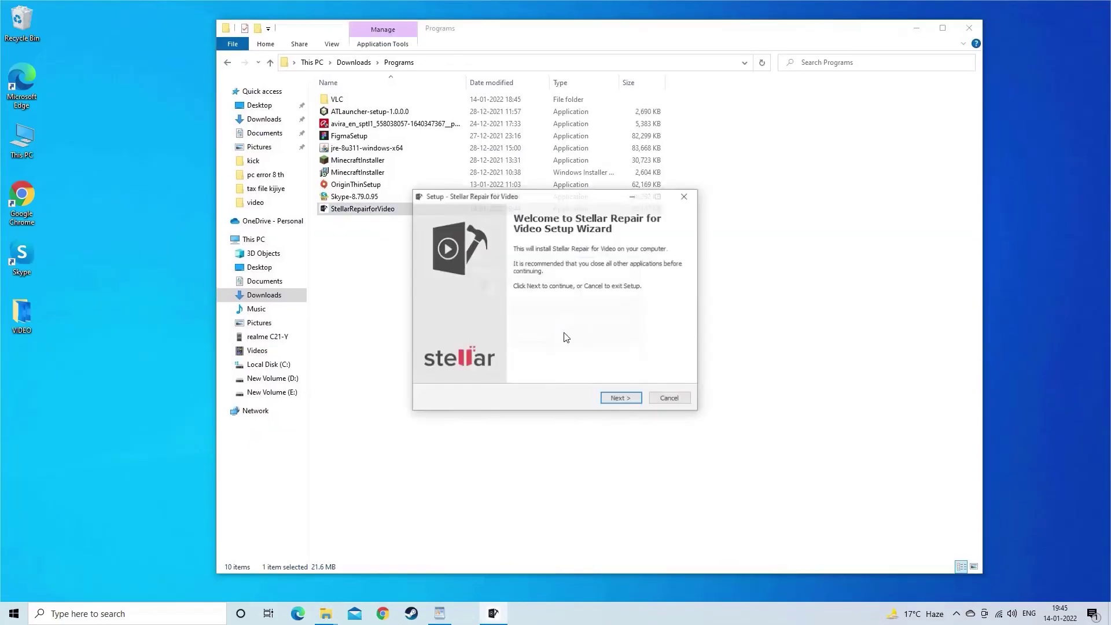
{"action": "left_click", "coordinate": [620, 398]}
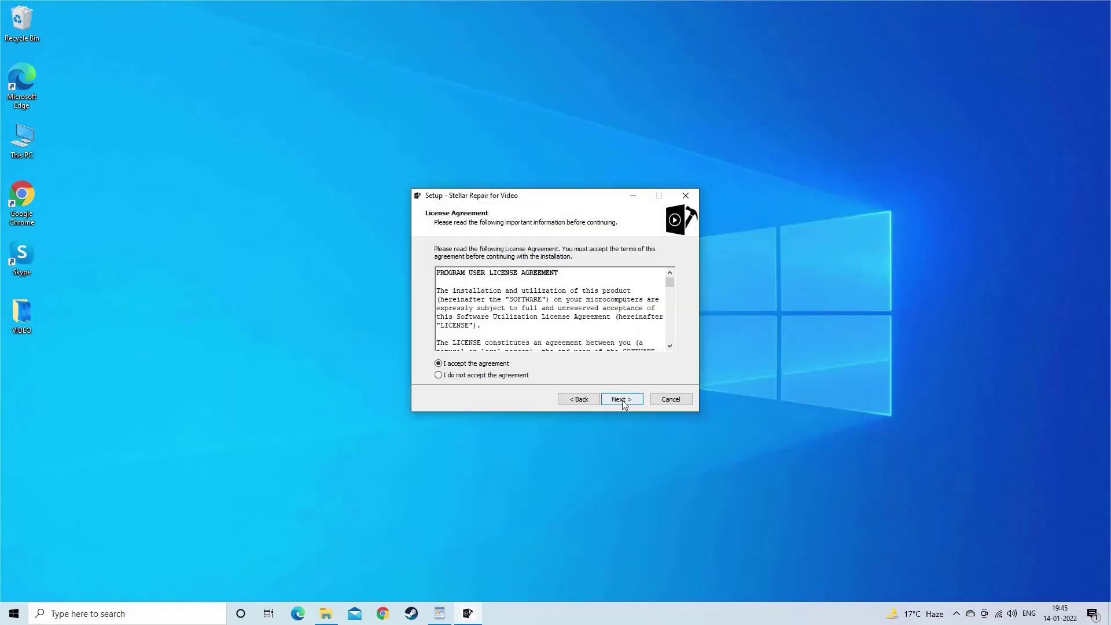
{"action": "left_click", "coordinate": [622, 400]}
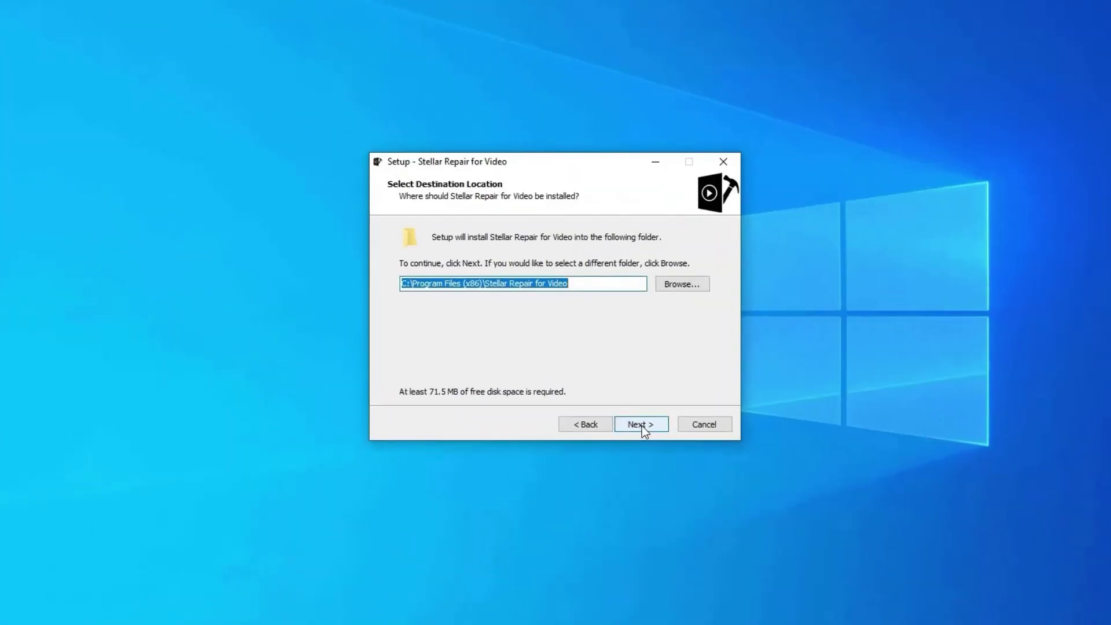
{"action": "left_click", "coordinate": [641, 425]}
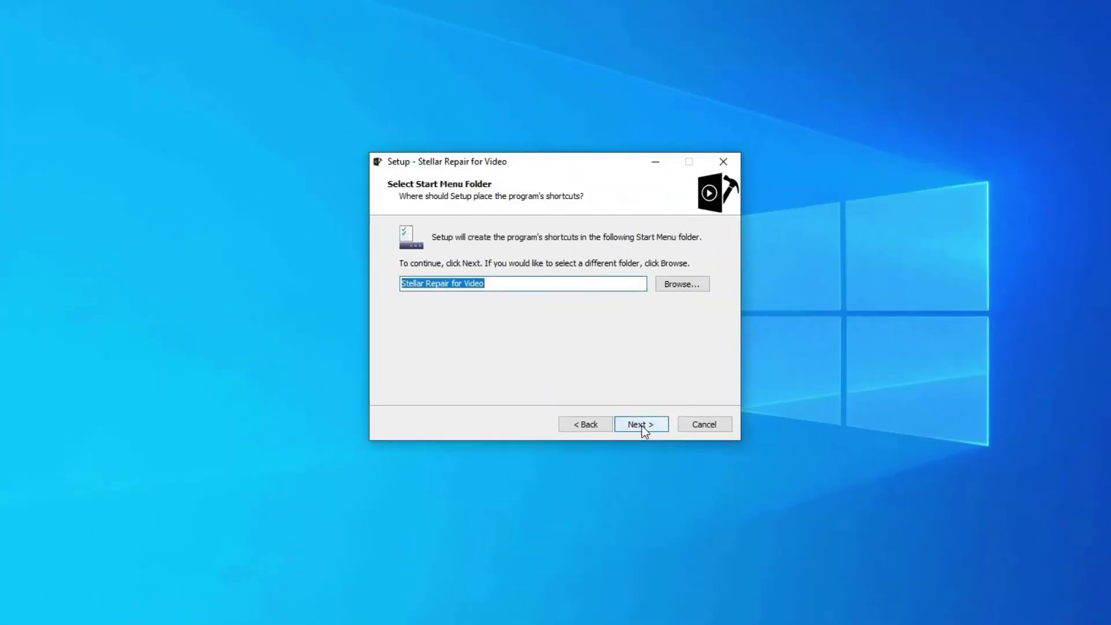
{"action": "left_click", "coordinate": [641, 425]}
{"action": "left_click", "coordinate": [641, 425]}
{"action": "left_click", "coordinate": [641, 425]}
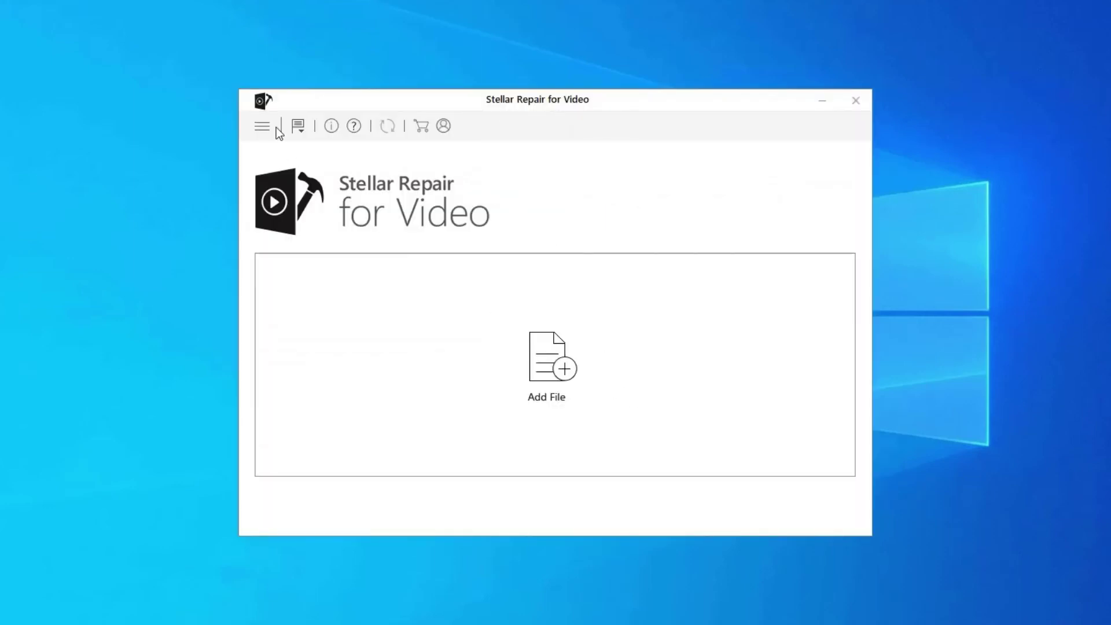
- Add the MP4 file from the desktop's VIDEO folder to Stellar Repair for Video and repair it
{"action": "left_click", "coordinate": [558, 363]}
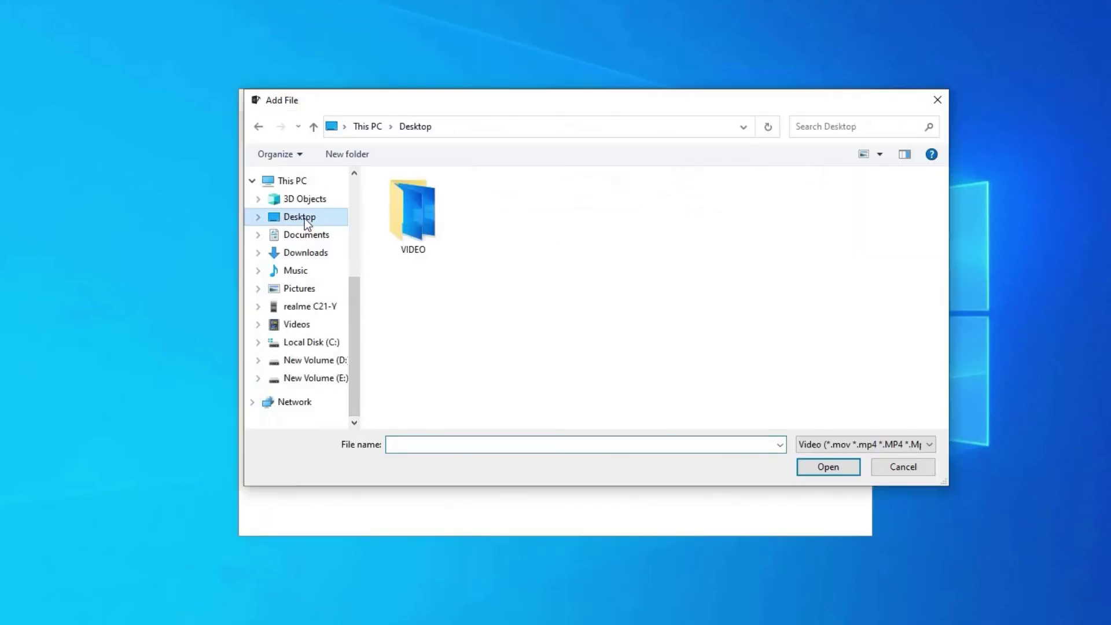
{"action": "double_click", "coordinate": [441, 232]}
{"action": "double_click", "coordinate": [413, 220]}
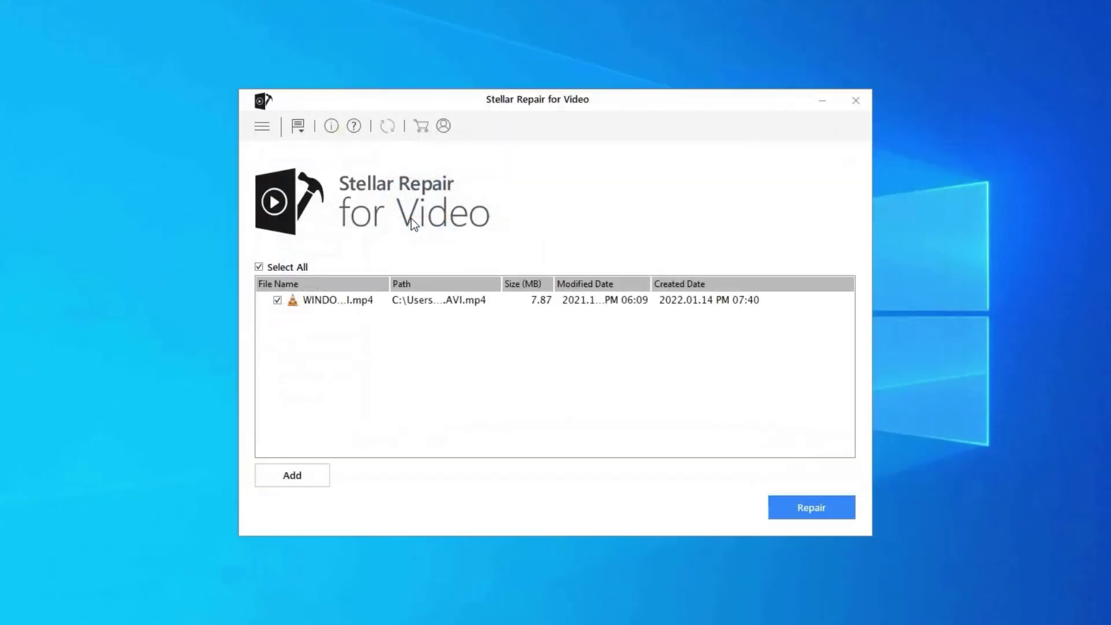
{"action": "left_click", "coordinate": [842, 509]}
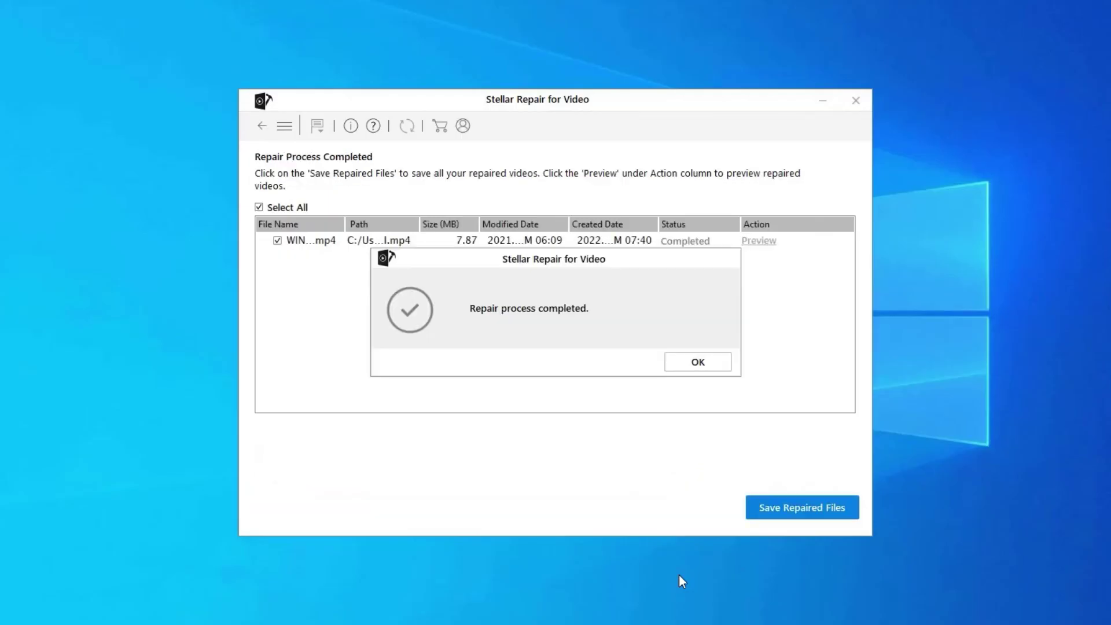
{"action": "left_click", "coordinate": [716, 366]}
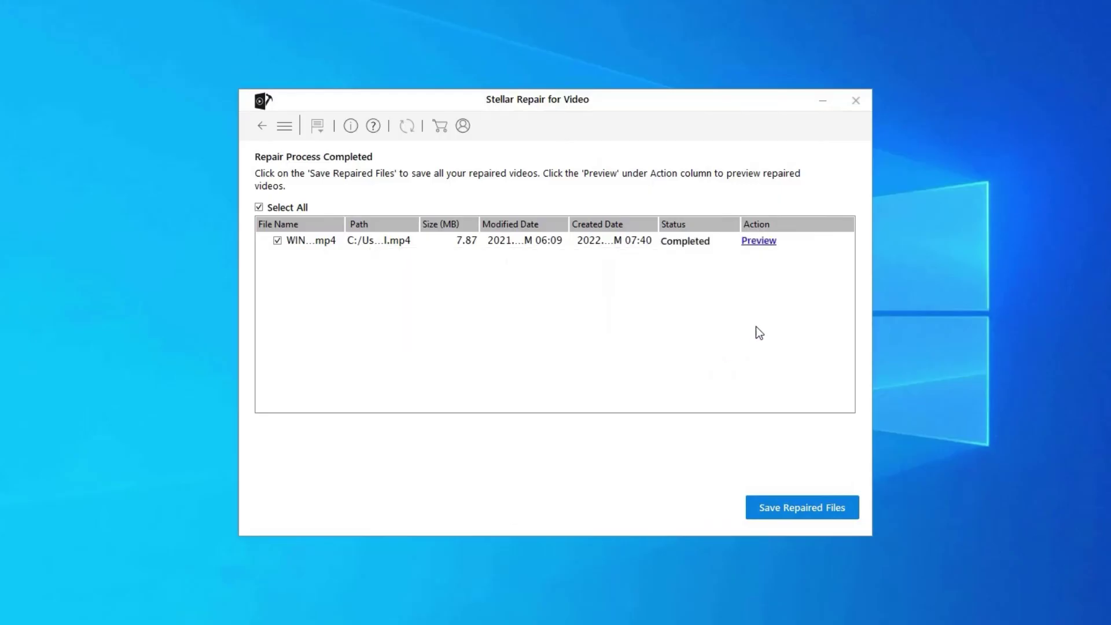